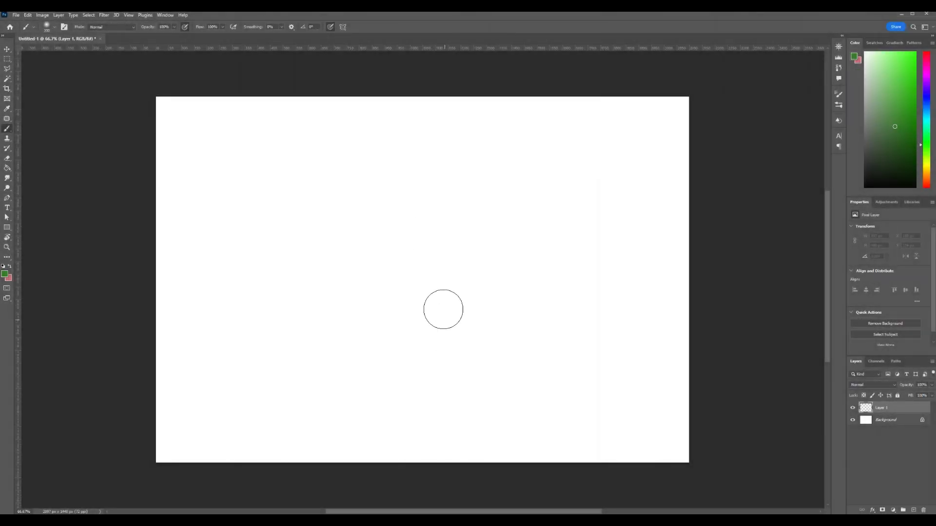
Paint a soft-edged mid-green oval in the middle of the canvas on Layer 1, replacing the first oversized blob.
drag(355, 284, 389, 288)
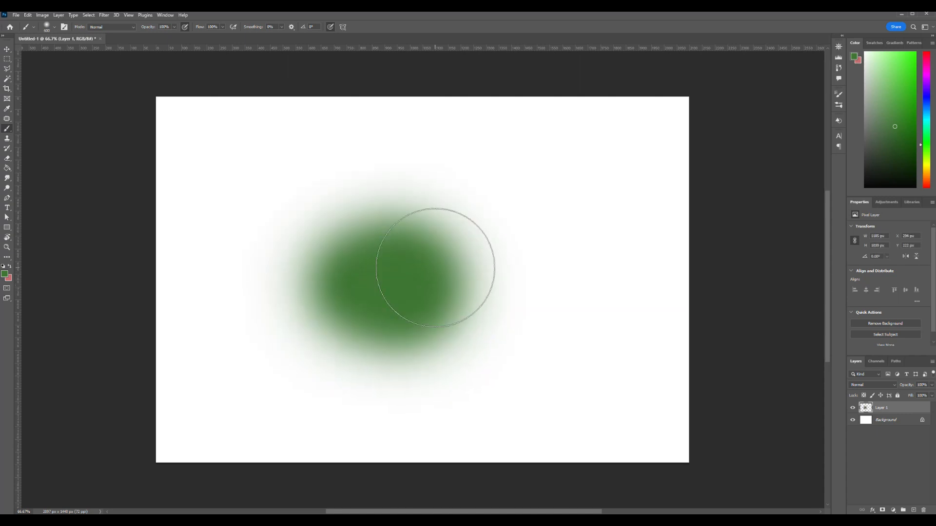
key(ctrl+z)
mouse_move(376, 271)
mouse_down()
mouse_move(372, 292)
mouse_move(341, 278)
mouse_move(404, 305)
mouse_move(432, 276)
mouse_move(358, 255)
mouse_move(463, 272)
mouse_move(456, 283)
mouse_up()
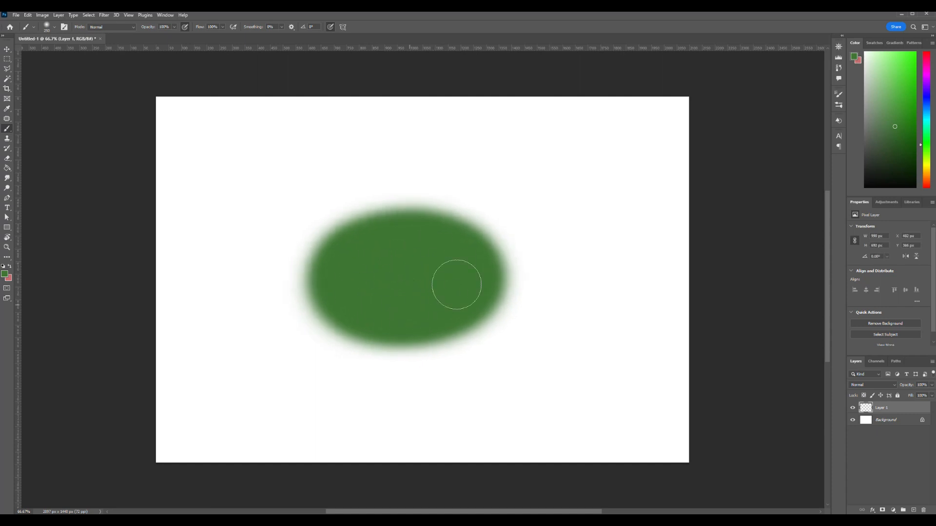
Load the oval as a selection and paint a light green highlight over its upper part with a larger soft brush.
ctrl+click(866, 408)
key(bracketright)
key(bracketright)
key(bracketright)
mouse_move(359, 239)
mouse_down()
mouse_move(443, 202)
mouse_move(510, 229)
mouse_up()
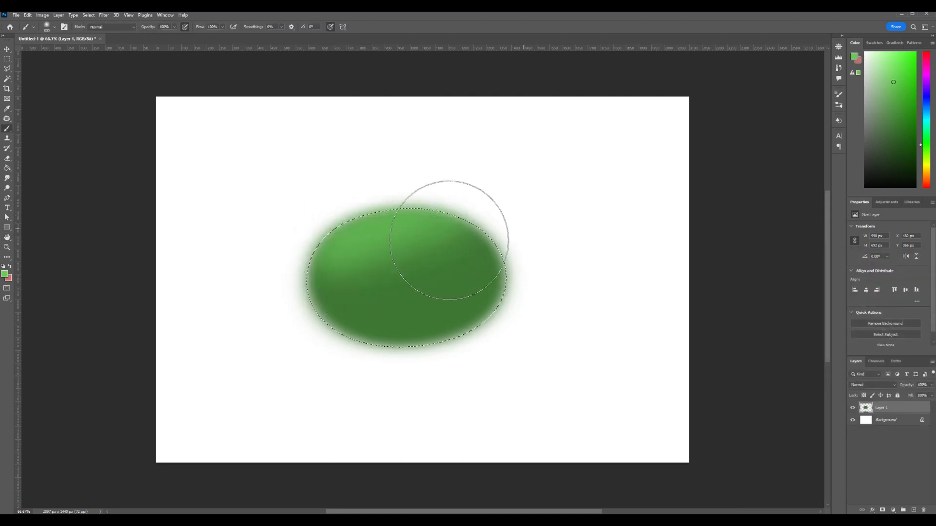
drag(374, 280, 505, 213)
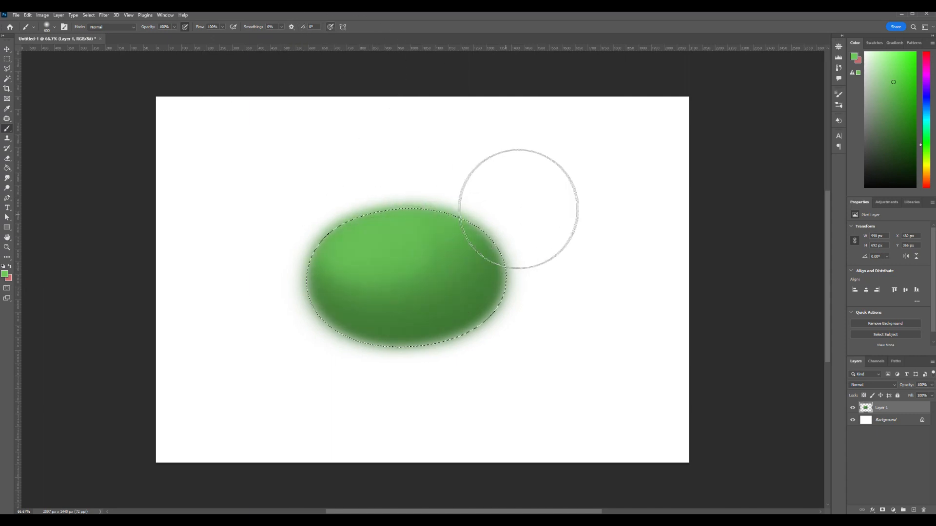
Shade the oval's lower half and upper-right side inside the selection with dark green, using a smaller soft brush.
click(899, 148)
key(bracketleft)
key(bracketleft)
key(bracketleft)
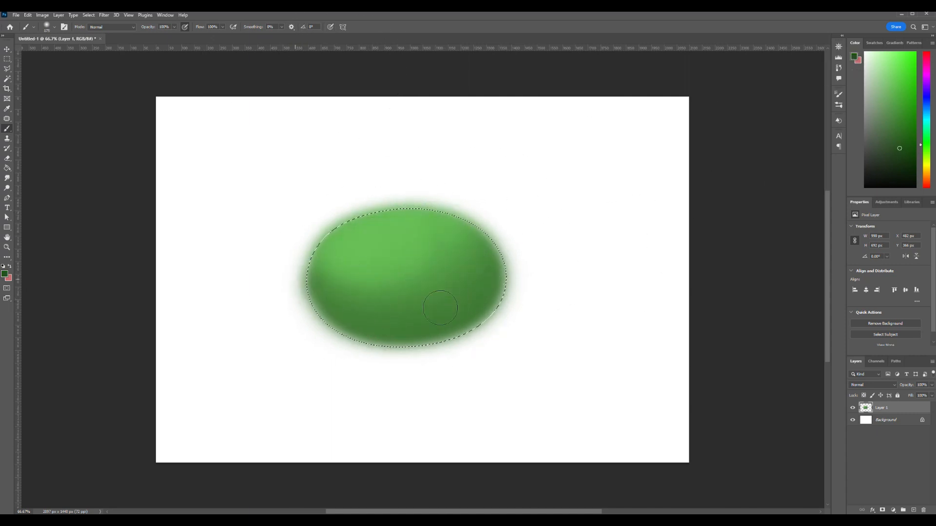
drag(314, 309, 501, 250)
mouse_move(364, 306)
mouse_down()
mouse_move(461, 253)
mouse_move(483, 283)
mouse_up()
Paint muted teal reflected light along the oval's lower edge, and tone its lower-left part with a darker blue-green.
drag(925, 140, 925, 114)
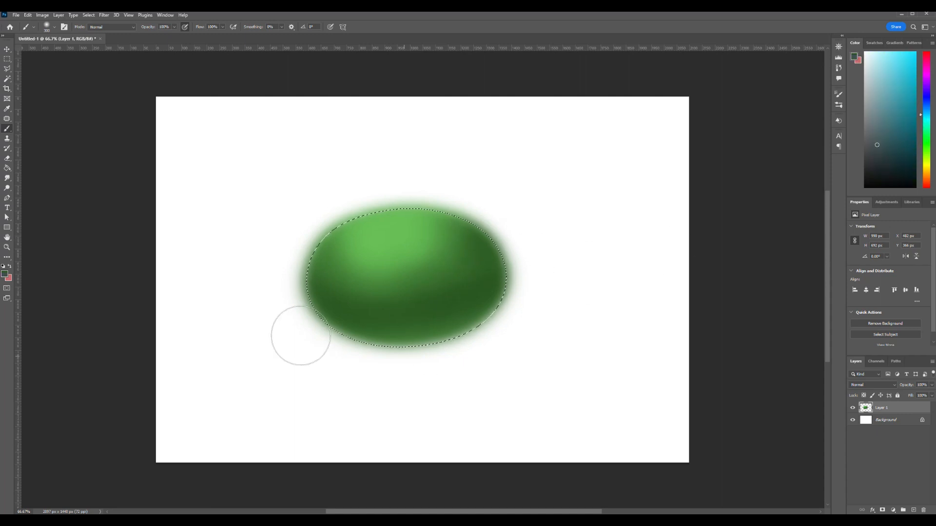
drag(409, 343, 489, 297)
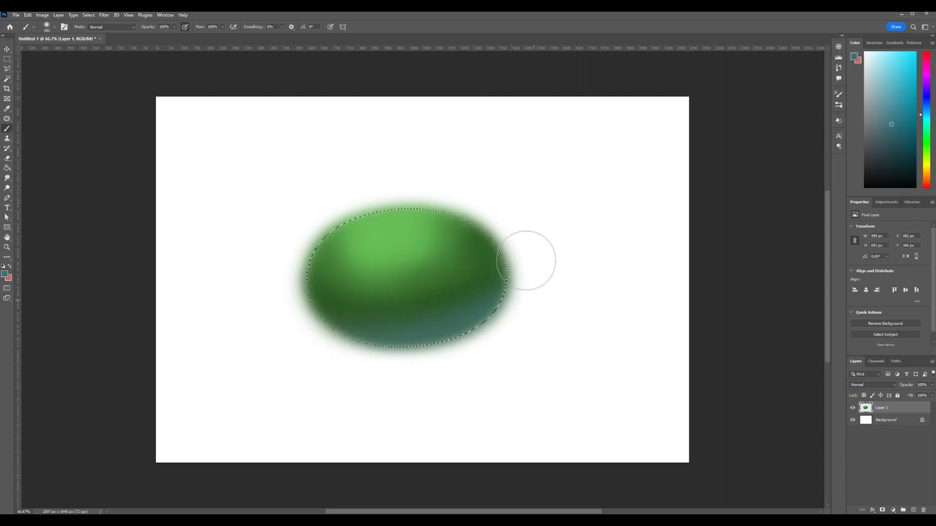
click(877, 164)
drag(501, 328, 551, 271)
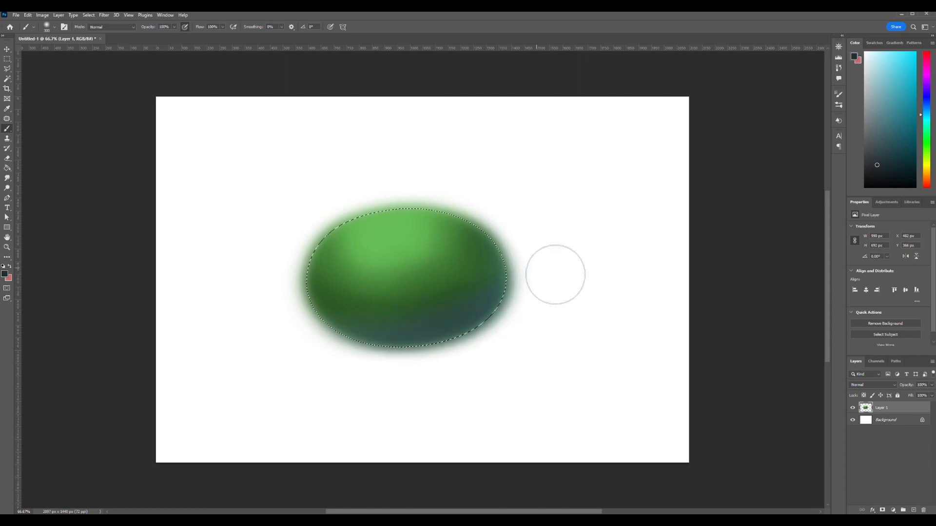
key(ctrl+z)
drag(295, 334, 592, 307)
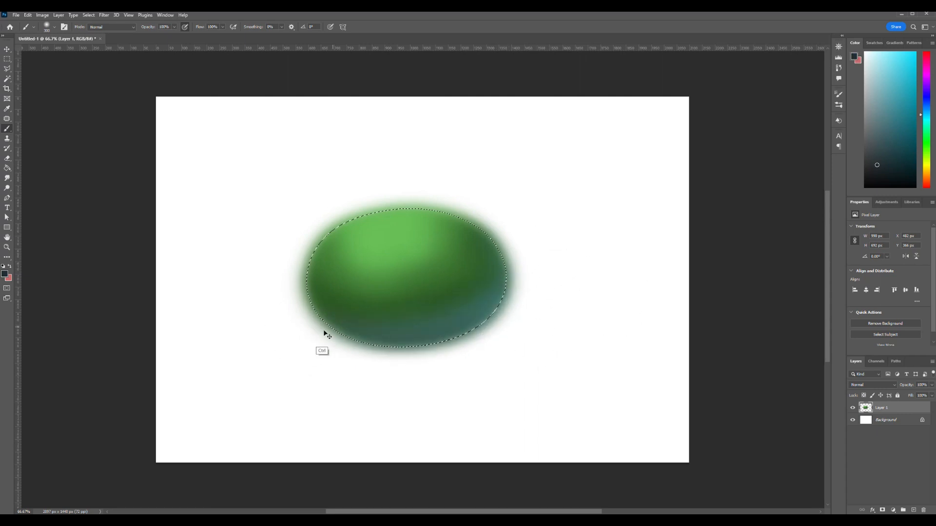
key(ctrl+z)
drag(326, 317, 609, 294)
Deepen the shadow band across the oval's lower middle with very dark green.
click(926, 144)
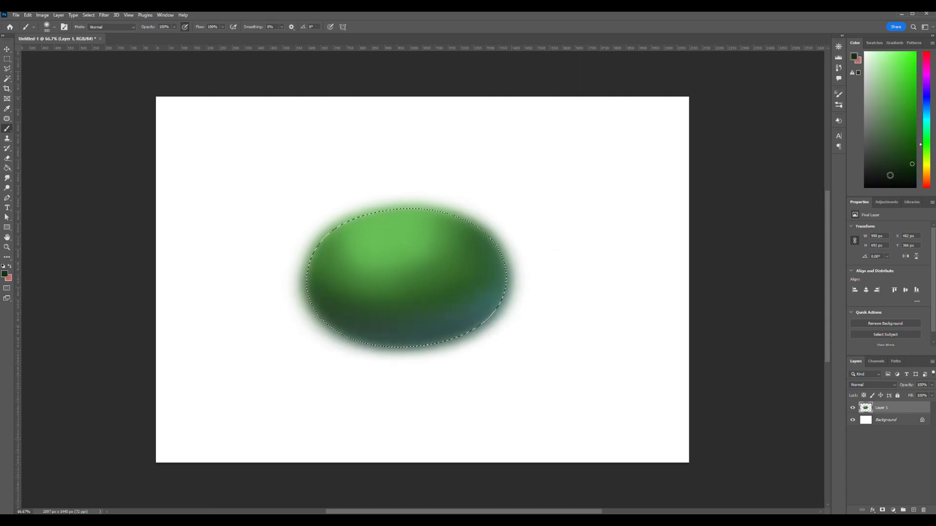
mouse_move(468, 278)
mouse_down()
mouse_move(380, 316)
mouse_move(563, 202)
mouse_up()
key(ctrl+z)
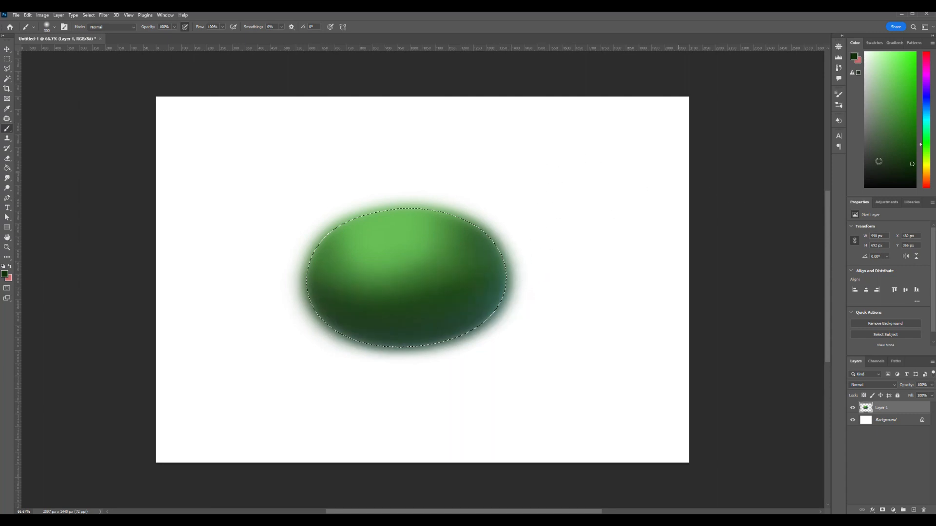
Brush soft teal light along the oval's lower and right rim with an enlarged brush, and clear the selection.
click(926, 116)
drag(366, 375, 538, 247)
key(ctrl+z)
click(885, 118)
key(bracketright)
key(bracketright)
drag(446, 373, 528, 249)
key(ctrl+z)
drag(286, 331, 566, 259)
key(ctrl+d)
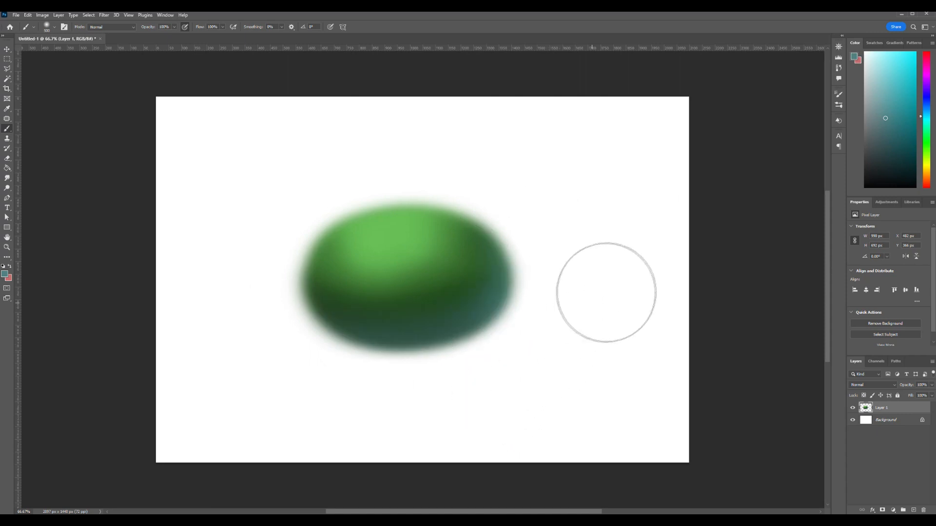
Add a new layer above the oval and choose the leaf-shaped brush preset.
click(913, 510)
click(47, 27)
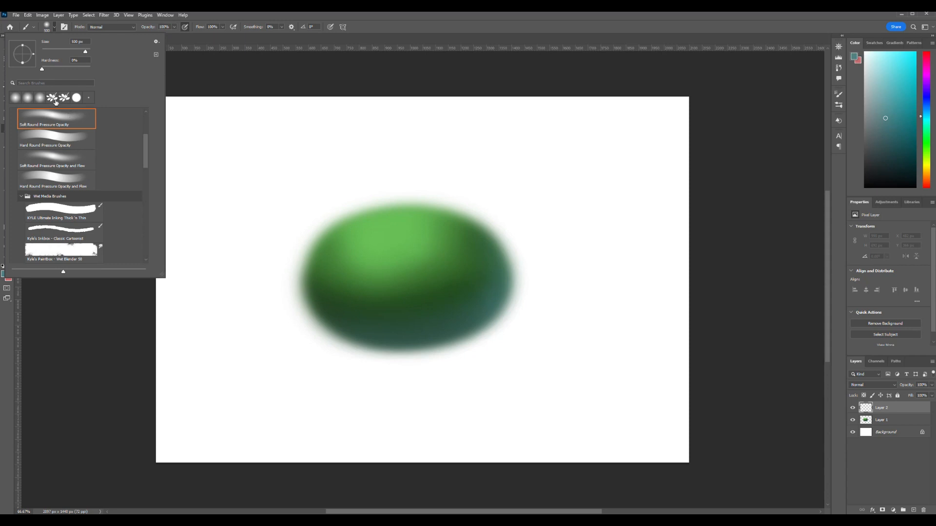
double_click(55, 101)
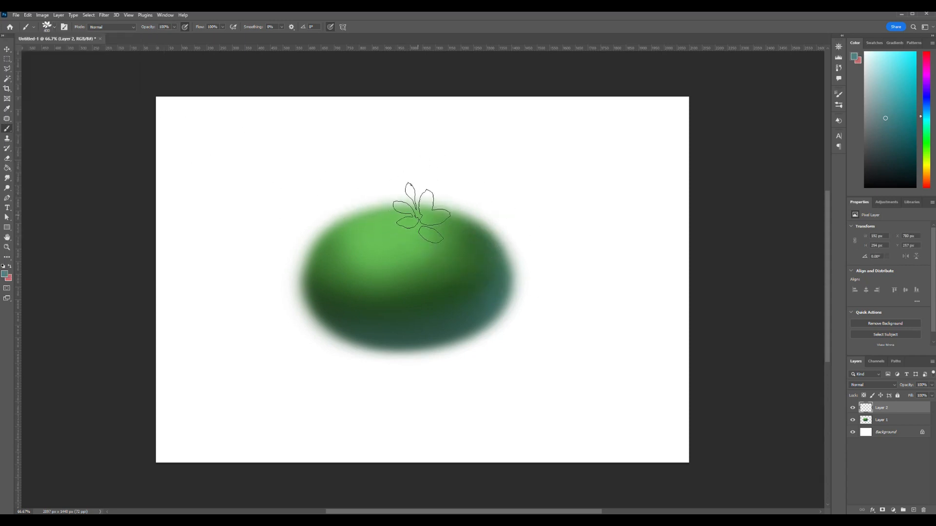
Paint leaves along the oval's top edge in a medium green sampled from the shape.
key(i)
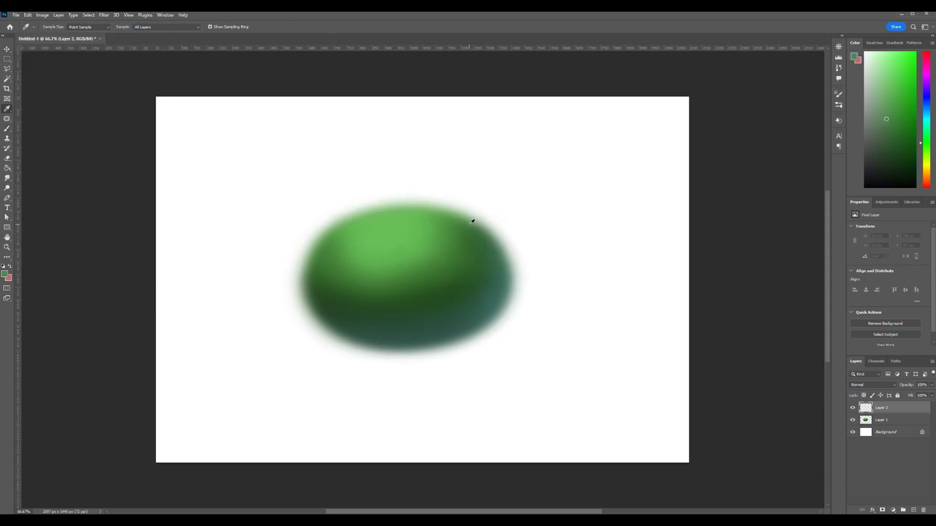
key(b)
mouse_move(373, 209)
mouse_down()
mouse_move(404, 203)
mouse_move(424, 201)
mouse_up()
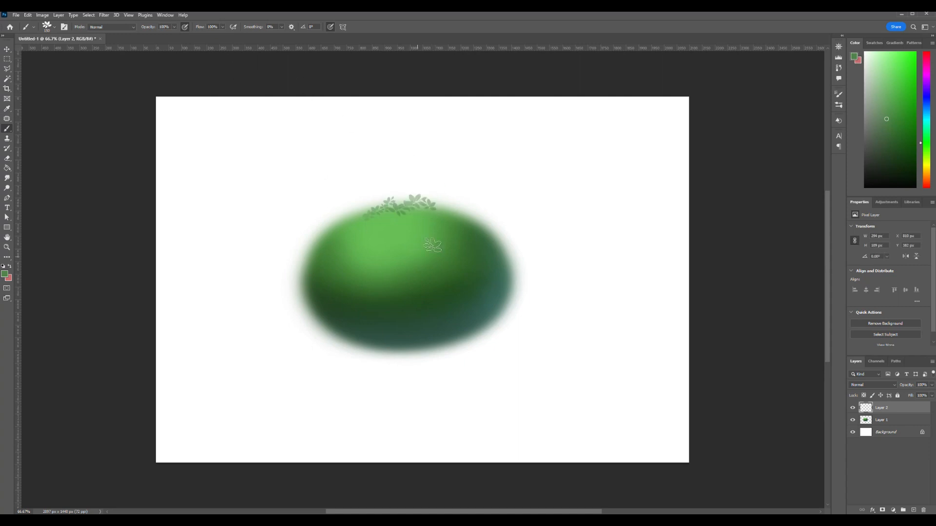
mouse_move(351, 220)
mouse_down()
mouse_move(427, 215)
mouse_move(344, 225)
mouse_move(396, 212)
mouse_move(453, 213)
mouse_up()
Resize the leaf brush, sample light green from the oval, and paint leaves along its upper-right edge.
key([)
key([)
key([)
key(i)
click(456, 237)
key(b)
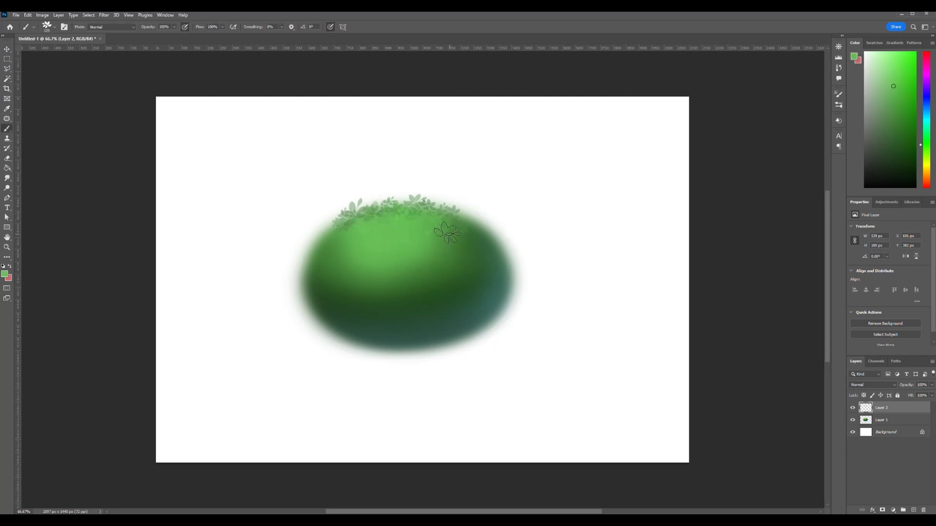
drag(443, 216, 500, 246)
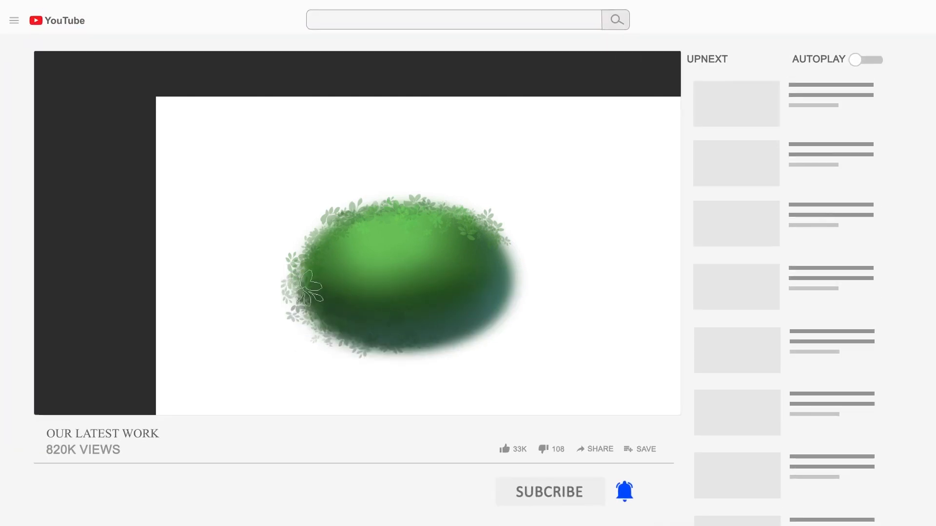
Stamp dark green leaves around the bush's left and right edges.
click(324, 339)
click(290, 277)
click(437, 295)
click(502, 249)
click(517, 299)
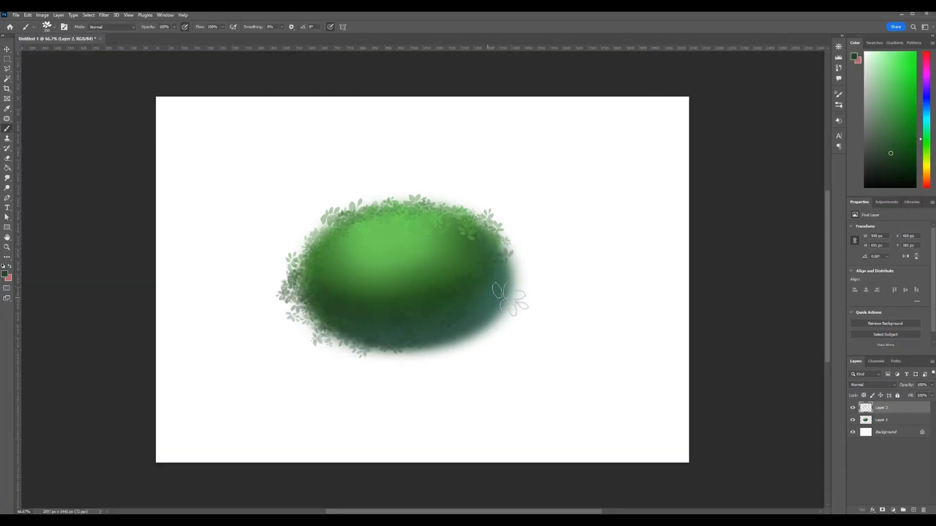
click(512, 275)
Sample the teal shadow colour and paint leaves around the bush's right and lower edges.
key(o)
key(i)
click(471, 326)
key(b)
click(475, 326)
mouse_move(526, 288)
mouse_down()
mouse_move(516, 309)
mouse_move(416, 351)
mouse_move(453, 358)
mouse_move(508, 334)
mouse_move(335, 355)
mouse_move(331, 329)
mouse_move(304, 325)
mouse_up()
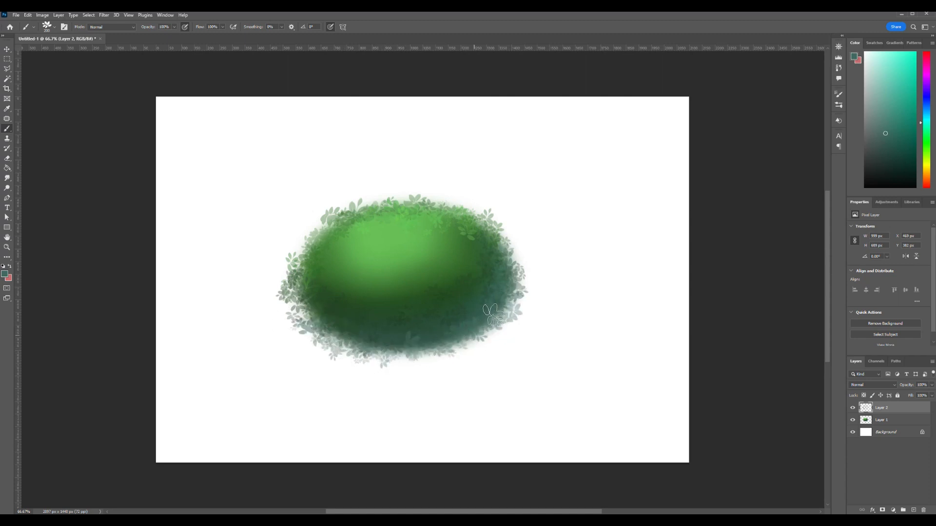
Paint bright green highlight leaves across the top of the bush, from its upper-left side to its upper-right side.
key(i)
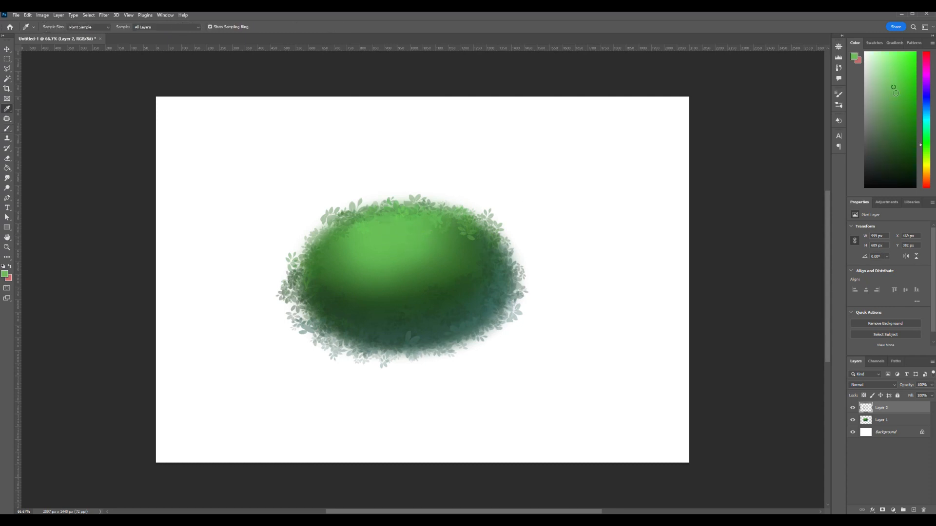
key(b)
drag(347, 226, 322, 249)
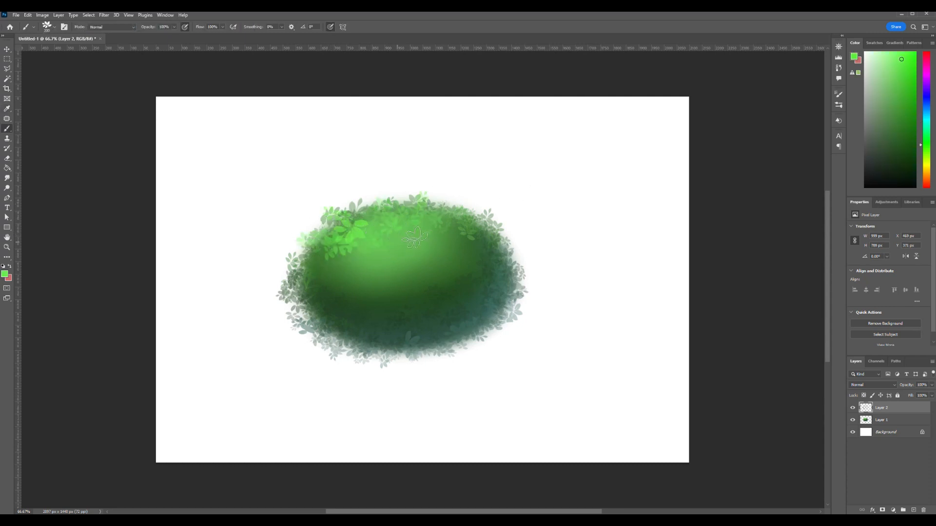
drag(413, 228, 457, 249)
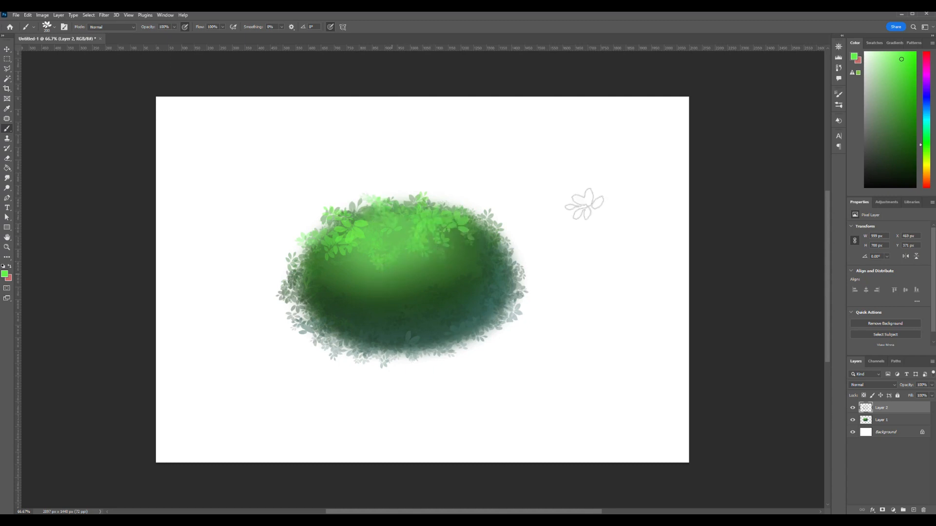
Paint leaves across the bush's middle in a sampled medium green with a larger leaf brush.
mouse_move(340, 278)
mouse_down()
mouse_move(312, 235)
mouse_move(345, 257)
mouse_move(363, 291)
mouse_move(384, 286)
mouse_move(351, 291)
mouse_move(401, 285)
mouse_up()
key(ctrl+z)
alt+click(407, 276)
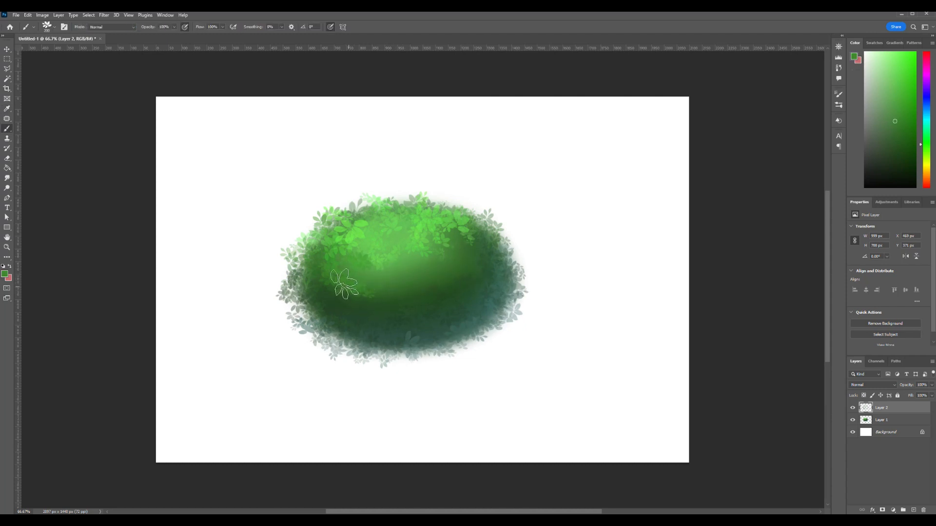
key(bracketright)
key(bracketright)
mouse_move(387, 285)
mouse_down()
mouse_move(326, 272)
mouse_move(356, 292)
mouse_move(399, 300)
mouse_move(380, 261)
mouse_move(349, 271)
mouse_move(395, 302)
mouse_move(385, 310)
mouse_move(435, 294)
mouse_move(455, 265)
mouse_move(451, 231)
mouse_move(474, 234)
mouse_move(473, 271)
mouse_up()
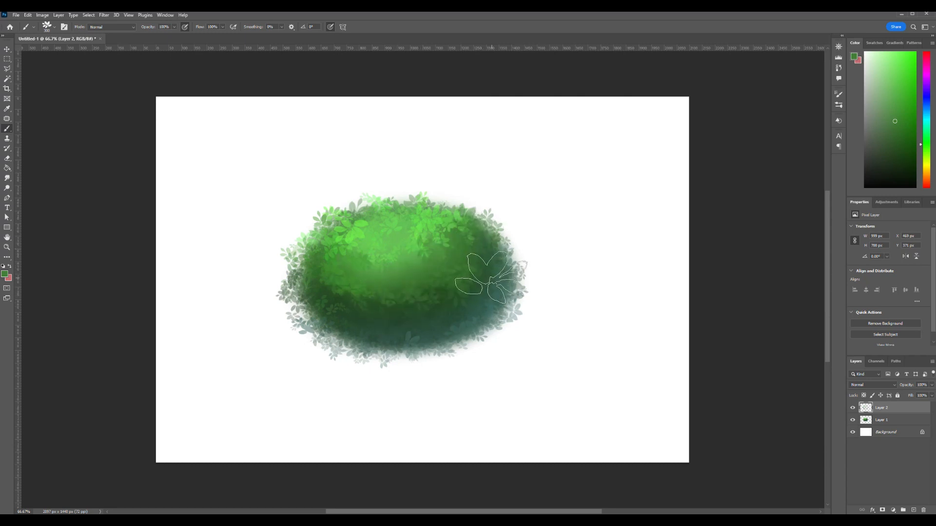
Extend the bush's top and right outline with medium green leaves, and add smaller ones over its upper part.
mouse_move(411, 202)
mouse_down()
mouse_move(463, 210)
mouse_move(497, 227)
mouse_move(463, 201)
mouse_move(394, 198)
mouse_move(437, 195)
mouse_move(502, 234)
mouse_up()
key(bracketleft)
key(bracketleft)
key(bracketleft)
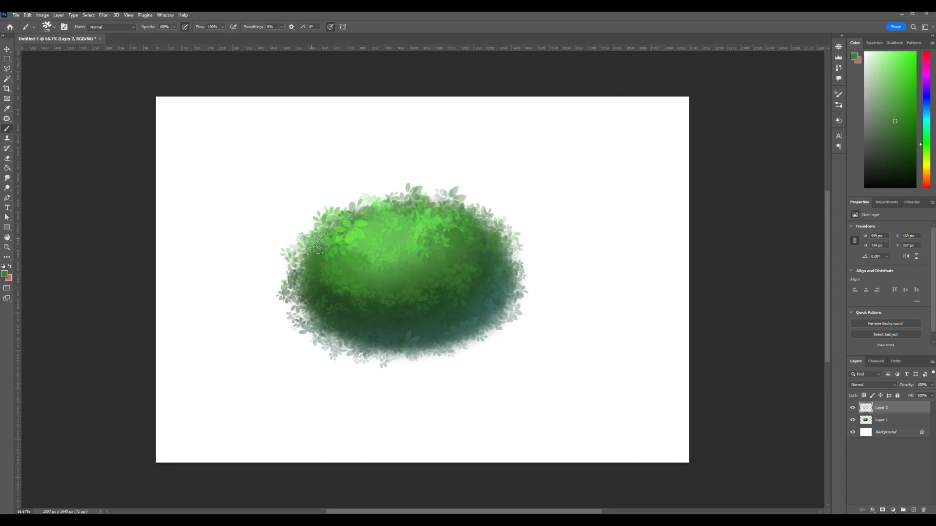
drag(315, 244, 310, 252)
mouse_move(371, 216)
mouse_down()
mouse_move(397, 200)
mouse_move(450, 240)
mouse_up()
Sample light green from the top of the bush and paint leaves over its crown, sides and middle.
alt+click(413, 210)
mouse_move(378, 208)
mouse_down()
mouse_move(430, 214)
mouse_move(454, 200)
mouse_move(471, 220)
mouse_up()
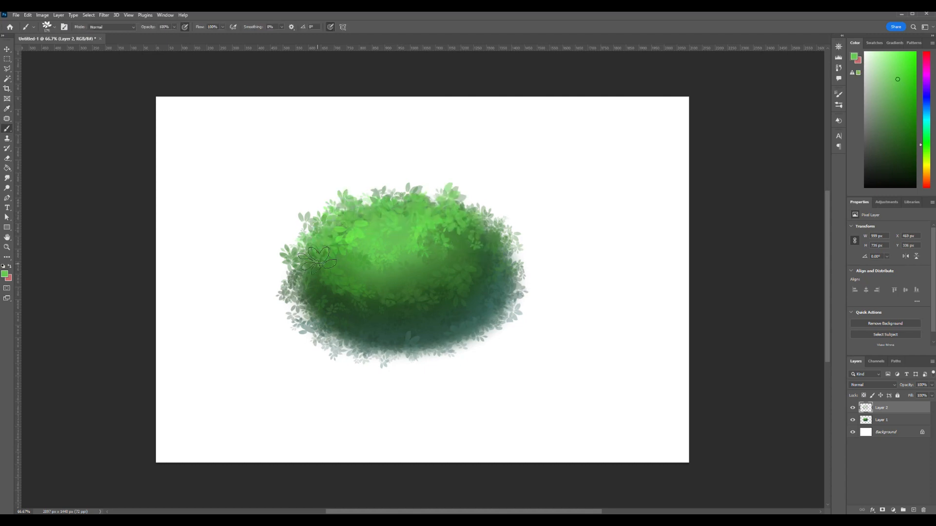
mouse_move(317, 260)
mouse_down()
mouse_move(312, 286)
mouse_move(370, 245)
mouse_move(394, 204)
mouse_move(391, 186)
mouse_move(428, 193)
mouse_move(440, 223)
mouse_move(478, 200)
mouse_move(476, 223)
mouse_move(473, 249)
mouse_move(422, 260)
mouse_move(419, 280)
mouse_move(463, 269)
mouse_move(409, 257)
mouse_move(385, 266)
mouse_move(432, 273)
mouse_move(463, 256)
mouse_move(424, 271)
mouse_move(478, 273)
mouse_move(502, 252)
mouse_up()
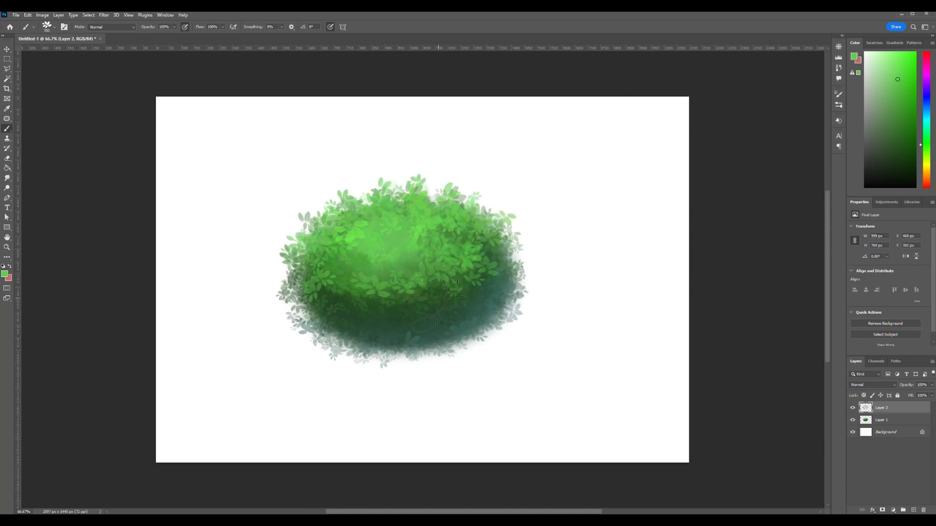
mouse_move(448, 205)
mouse_down()
mouse_move(417, 215)
mouse_move(418, 199)
mouse_up()
Paint pale yellow-green highlight leaves over the bush's top and left side.
click(928, 159)
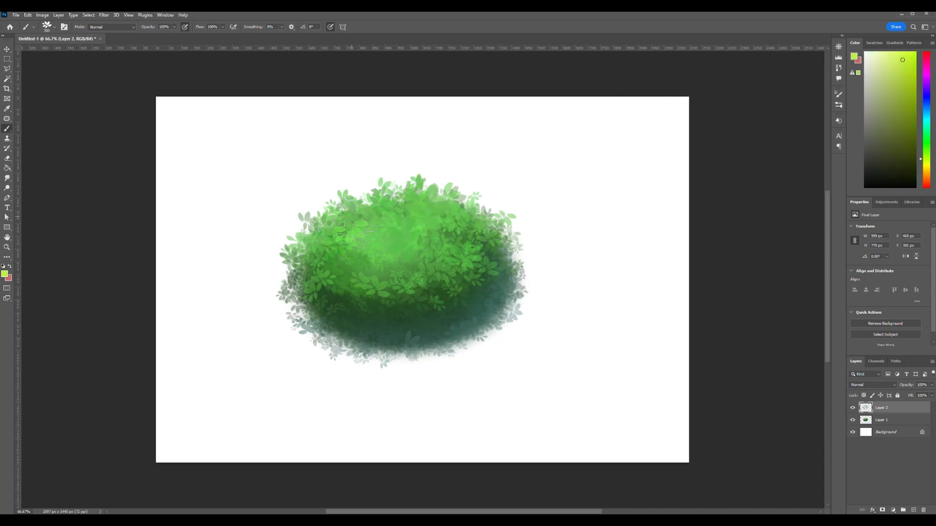
drag(364, 224, 409, 220)
click(892, 51)
key(ctrl+z)
drag(460, 244, 412, 216)
mouse_move(323, 240)
mouse_down()
mouse_move(342, 249)
mouse_move(322, 269)
mouse_up()
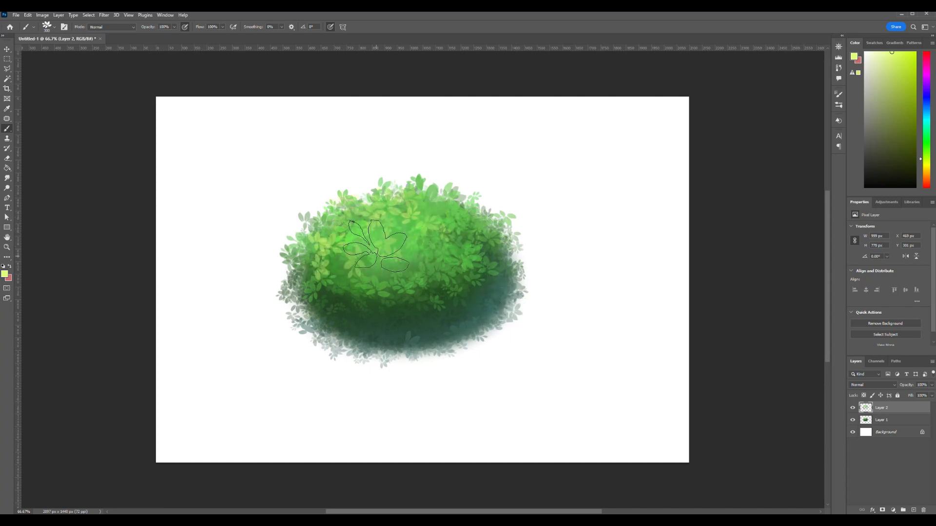
Reduce the leaf brush size and scatter smaller yellow-green leaves over the bush's centre and right side.
drag(418, 219, 459, 211)
key(ctrl+z)
key([)
key([)
key([)
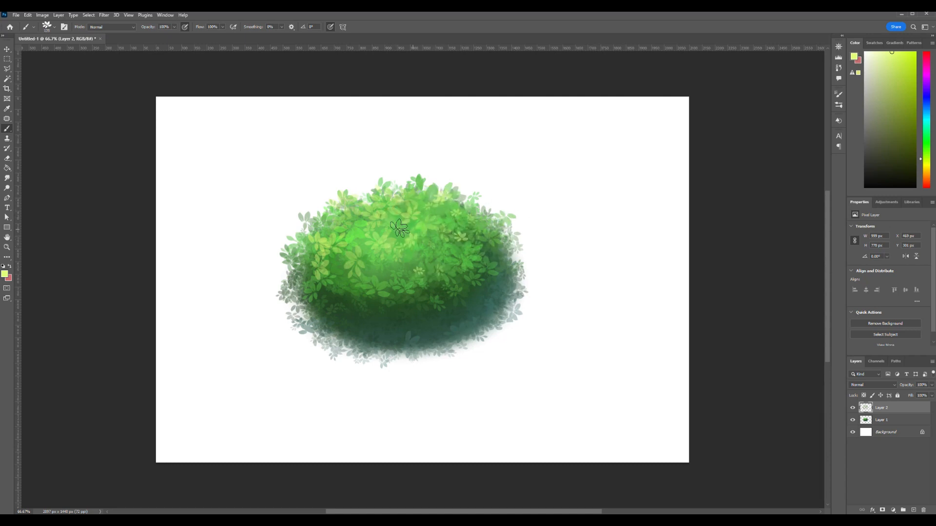
key([)
key([)
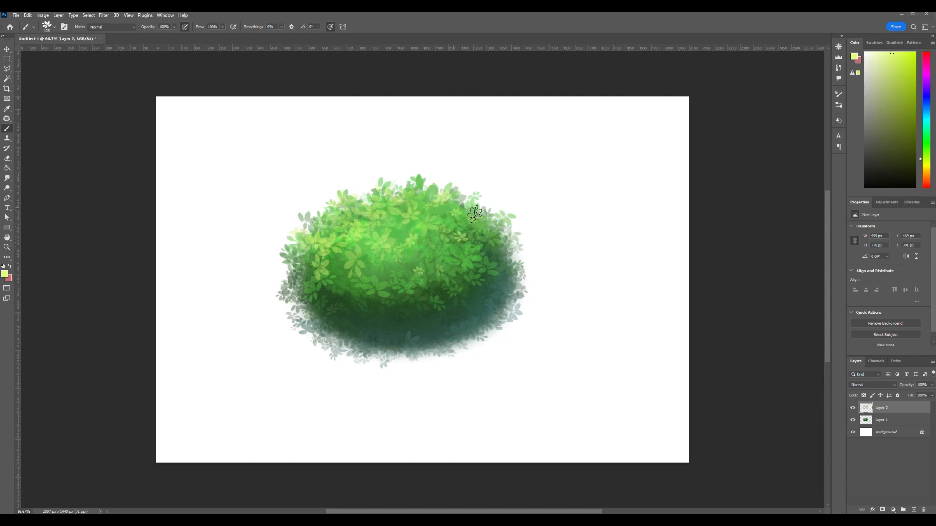
Paint dark green shadow leaves over the bush's lower middle and right side.
alt+click(466, 255)
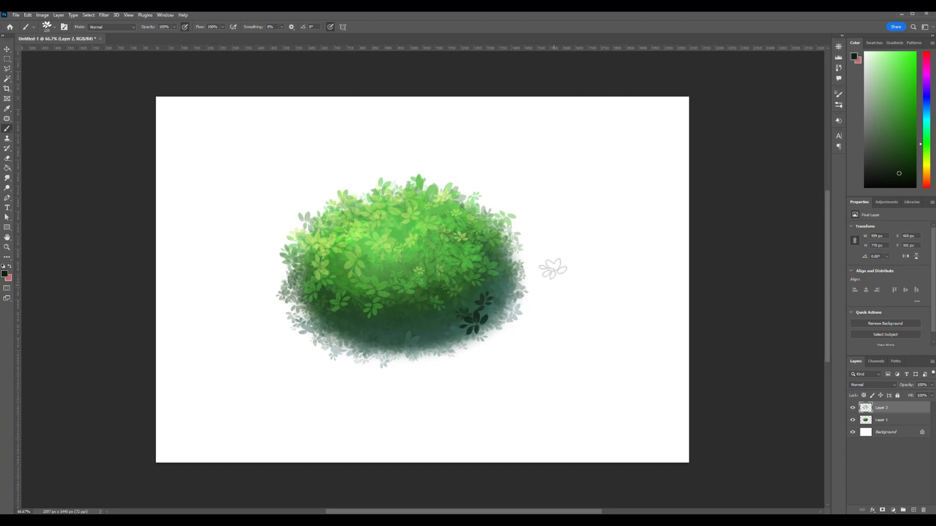
mouse_move(447, 310)
mouse_down()
mouse_move(504, 279)
mouse_move(496, 282)
mouse_move(480, 260)
mouse_move(496, 247)
mouse_up()
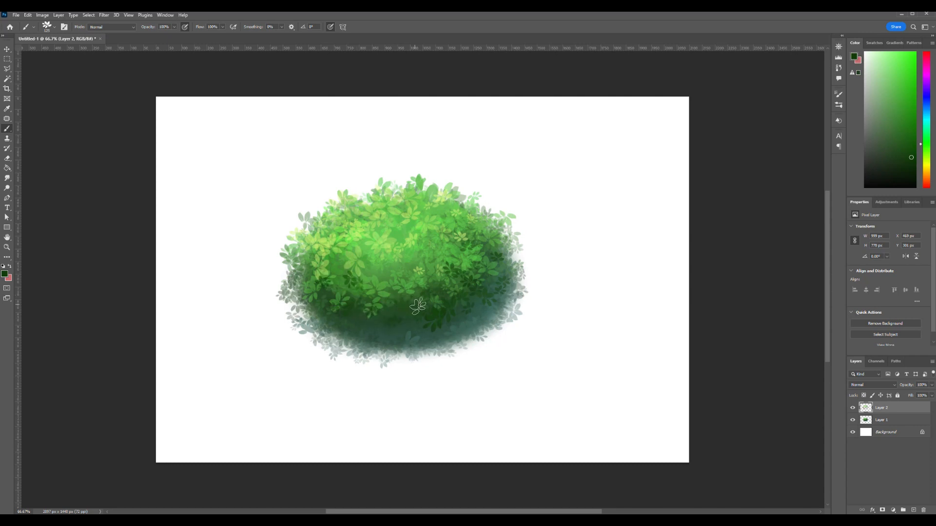
drag(417, 306, 500, 228)
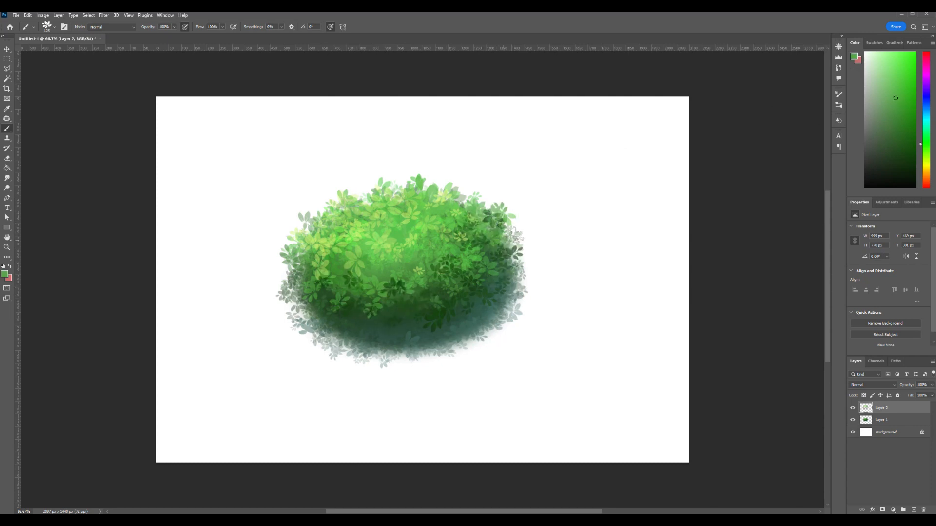
Paint more dark green shadow leaves along the bush's right and left edges and over its upper part.
mouse_move(494, 245)
mouse_down()
mouse_move(530, 240)
mouse_move(500, 258)
mouse_move(516, 289)
mouse_move(491, 294)
mouse_move(524, 274)
mouse_move(500, 305)
mouse_up()
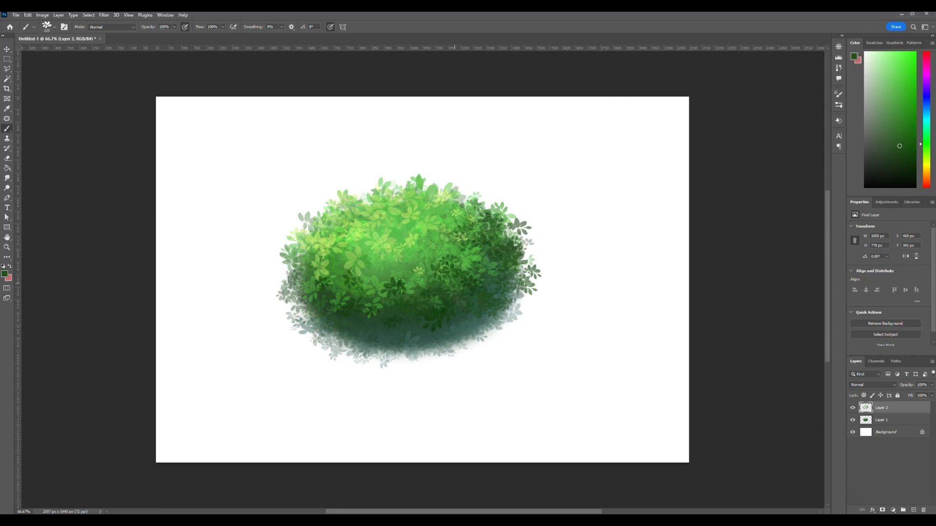
mouse_move(423, 266)
mouse_down()
mouse_move(395, 244)
mouse_move(378, 267)
mouse_move(378, 235)
mouse_move(417, 238)
mouse_up()
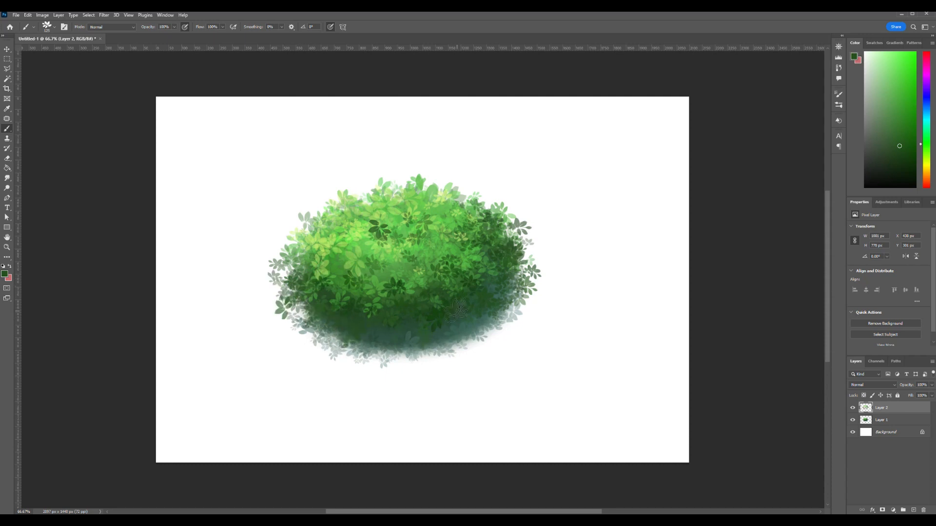
mouse_move(472, 199)
mouse_down()
mouse_move(453, 203)
mouse_move(468, 212)
mouse_up()
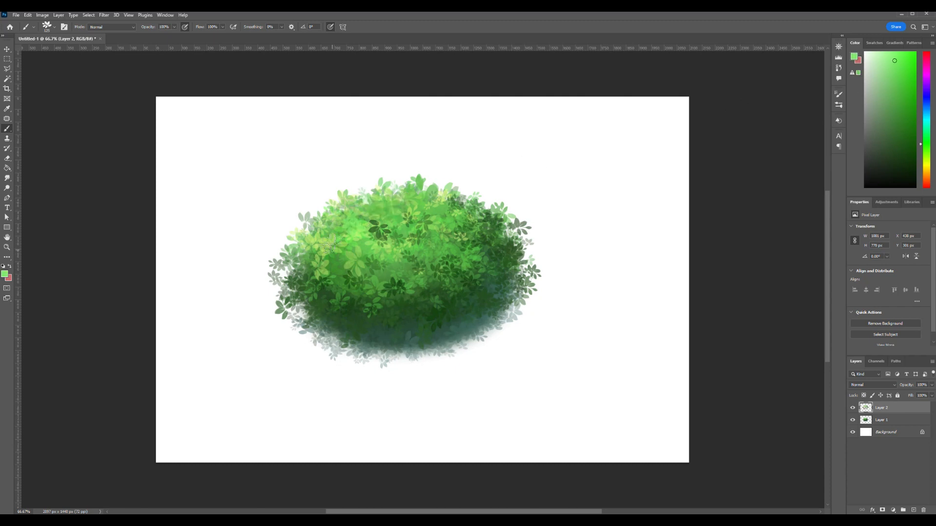
Paint bright light green leaves over the bush's upper left edge, crown and centre, extending to the right side.
drag(298, 248, 311, 257)
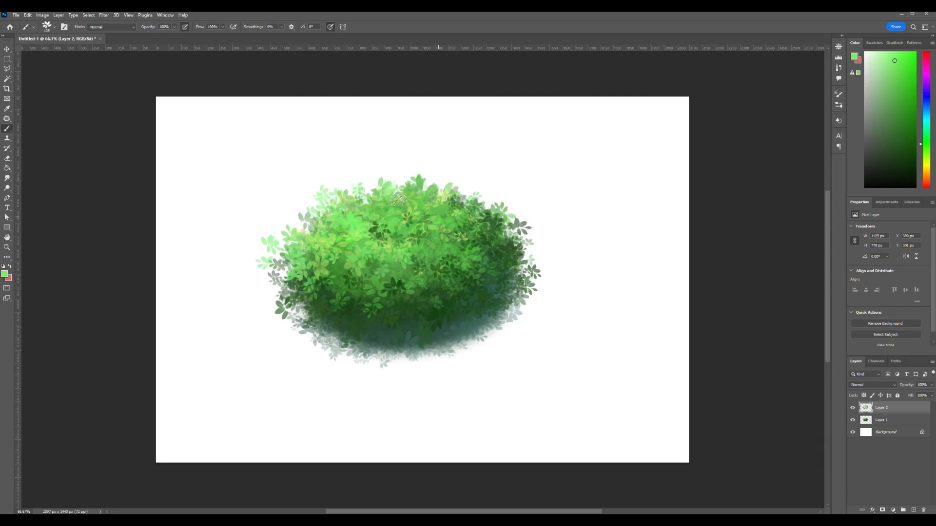
mouse_move(460, 223)
mouse_down()
mouse_move(478, 201)
mouse_move(481, 234)
mouse_up()
drag(343, 247, 469, 206)
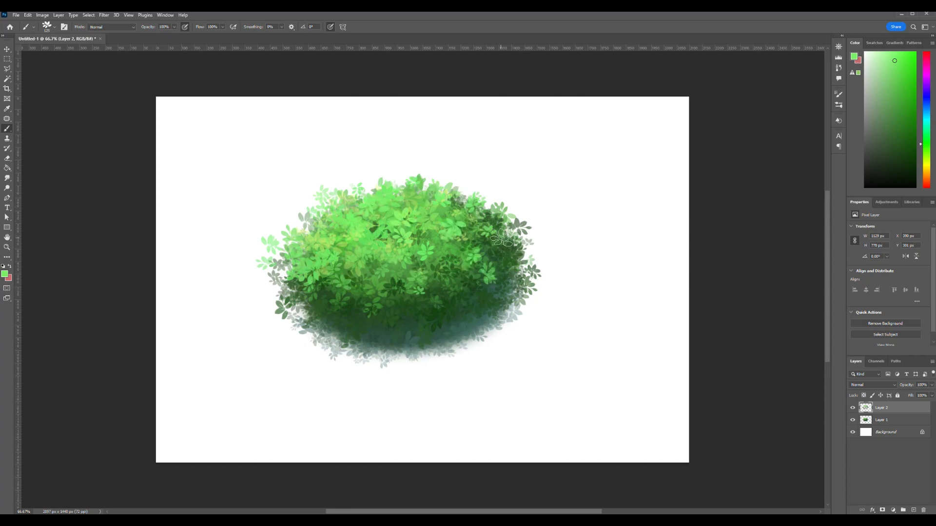
Sample a darker green from the bush's lower left, enlarge the leaf brush and stamp leaves over its lower half and right side.
alt+click(334, 294)
key(bracketright)
drag(334, 294, 333, 303)
click(288, 269)
click(304, 322)
click(347, 326)
click(391, 330)
click(466, 293)
click(387, 276)
click(480, 250)
Choose a muted teal colour and paint bluish leaves along the bush's right side and lower left edge.
click(886, 96)
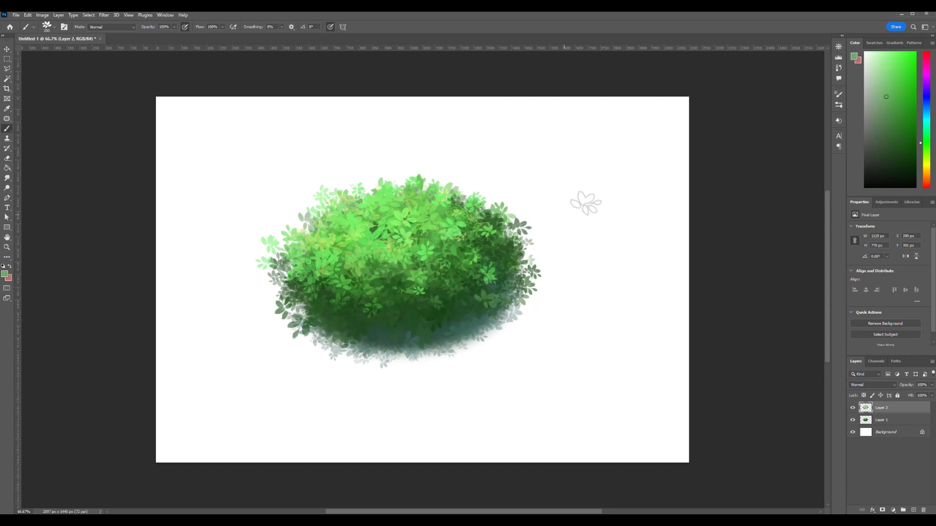
click(924, 116)
drag(498, 297, 514, 241)
click(494, 251)
drag(281, 295, 312, 309)
click(520, 238)
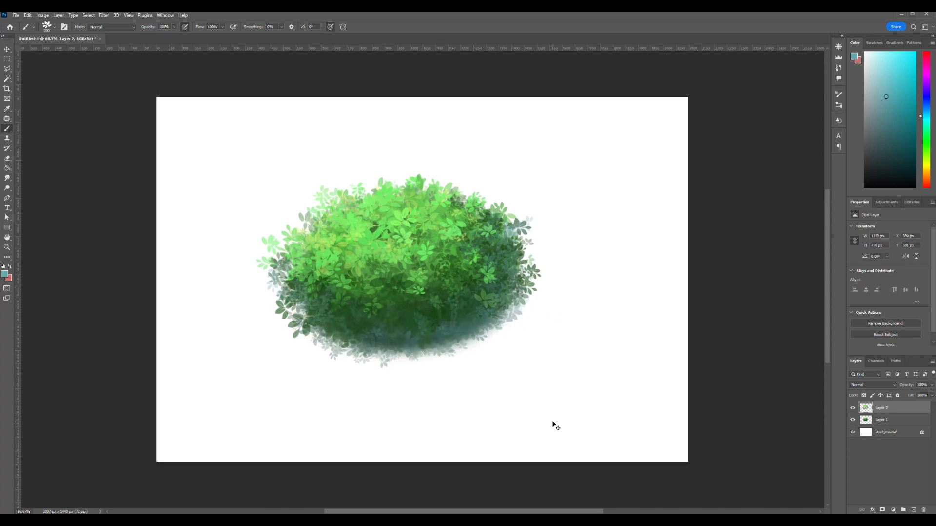
Choose a very dark green and paint small shadow leaves over the bush's lower middle and right side.
key(ctrl+minus)
key(ctrl+minus)
key(ctrl+plus)
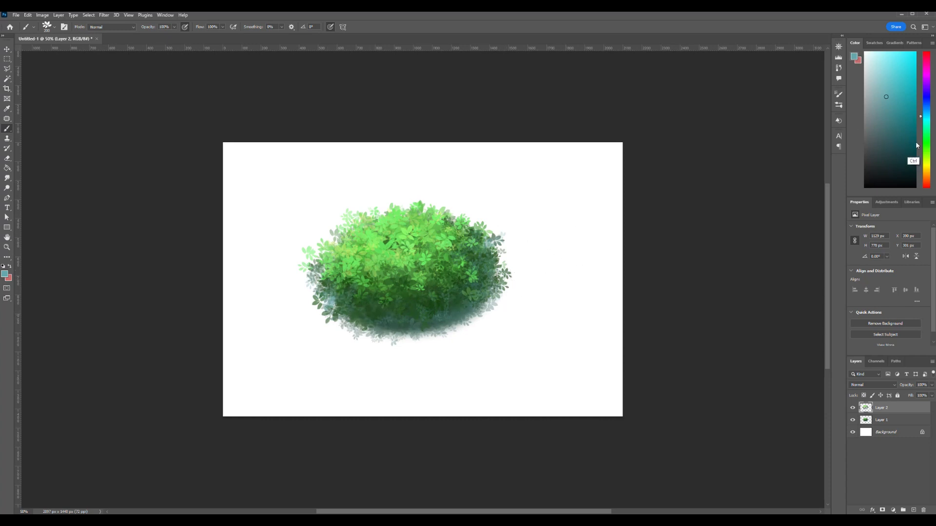
click(907, 158)
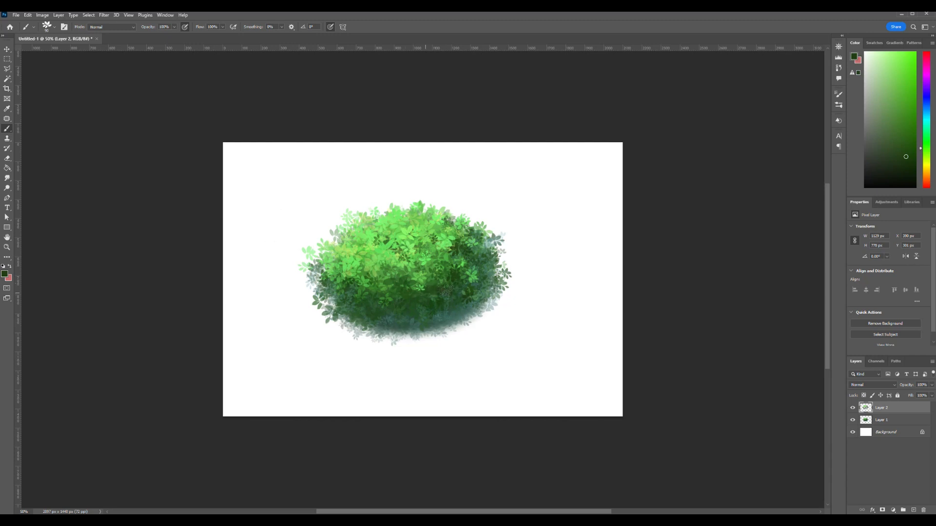
drag(496, 264, 497, 275)
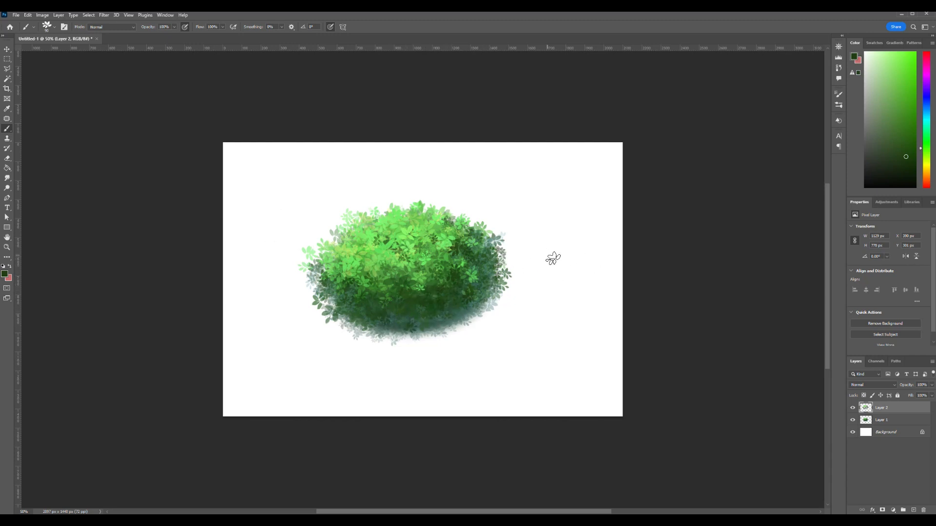
Sample the dark teal from the bush's lower edge, enlarge the leaf brush and paint shadow leaves across its lower half.
alt+click(447, 319)
key(bracketright)
key(bracketright)
key(bracketright)
mouse_move(344, 301)
mouse_down()
mouse_move(409, 324)
mouse_move(407, 314)
mouse_move(444, 316)
mouse_move(479, 278)
mouse_up()
drag(377, 332, 473, 321)
Try pale mint highlight leaves across the bush's middle and undo them.
click(877, 55)
mouse_move(342, 282)
mouse_down()
mouse_move(390, 295)
mouse_move(400, 286)
mouse_up()
key(ctrl+z)
key(bracketright)
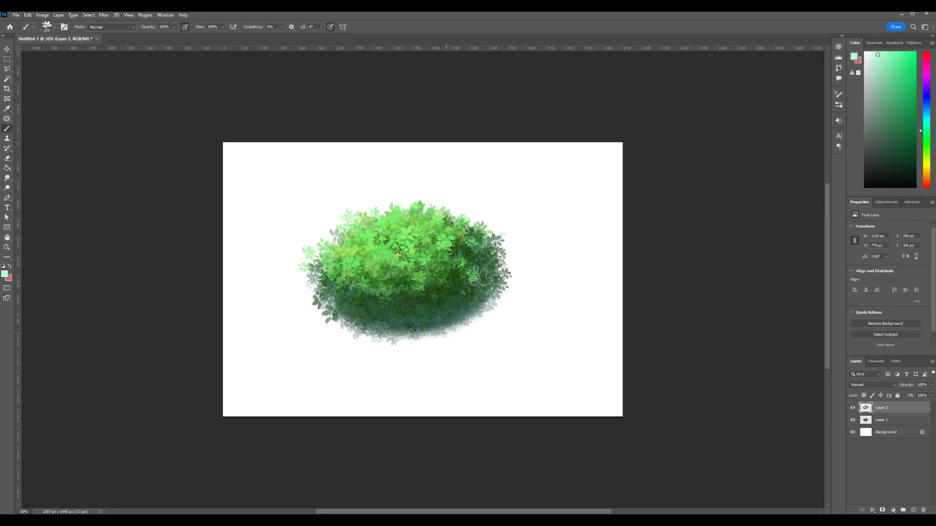
key(ctrl+z)
Shift the brush colour to a light yellow-green and paint highlight leaves over the bush's centre.
click(927, 163)
click(926, 151)
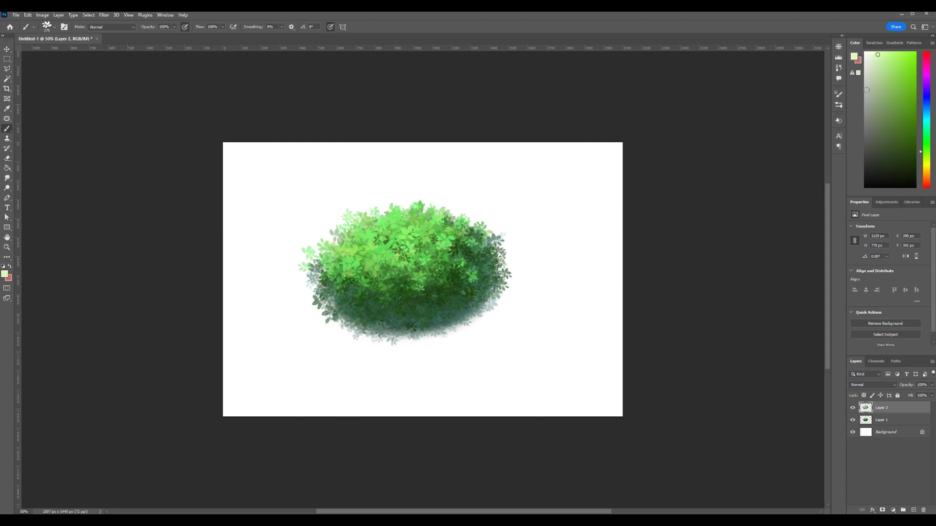
drag(377, 227, 380, 242)
key(ctrl+z)
drag(412, 232, 409, 276)
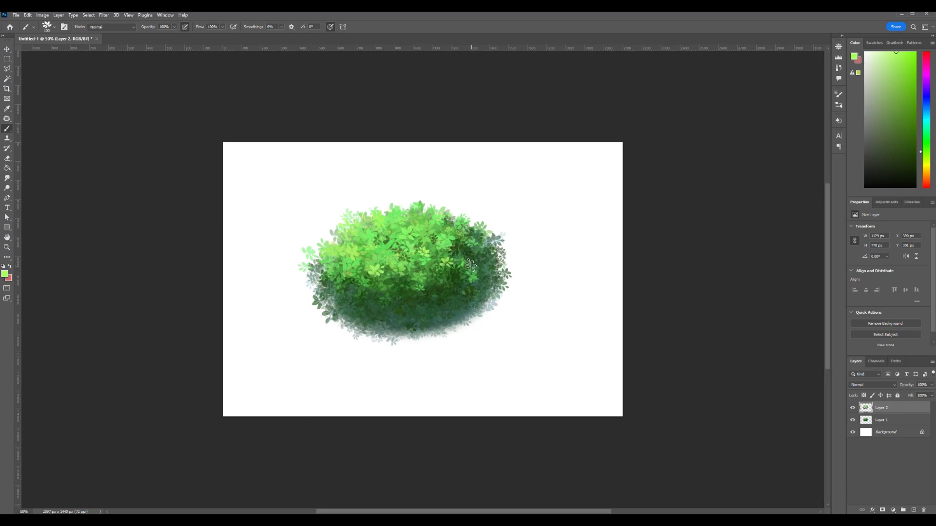